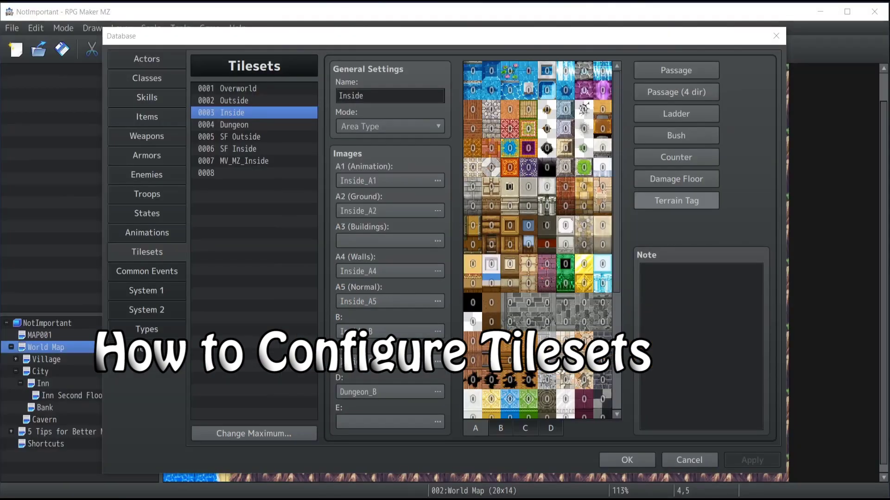
Select the 0002 Outside tileset and bring up the image choices for its A1 (Animation) slot.
left_click(234, 101)
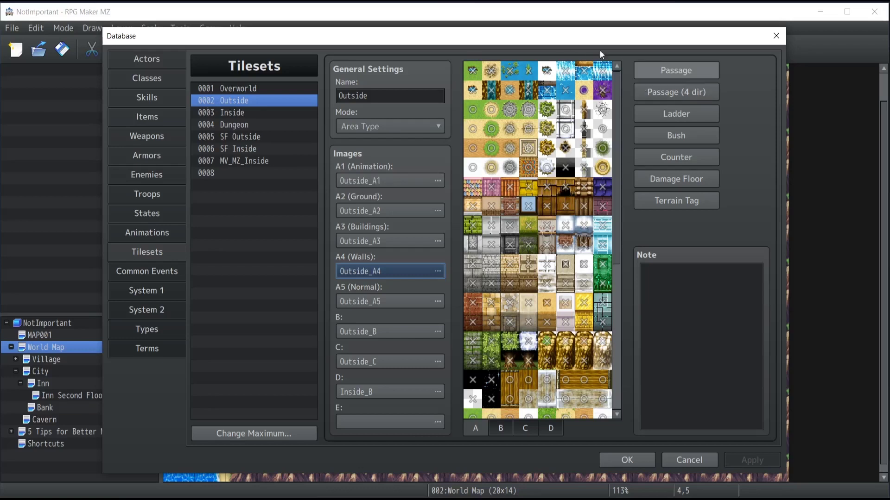
double_click(422, 181)
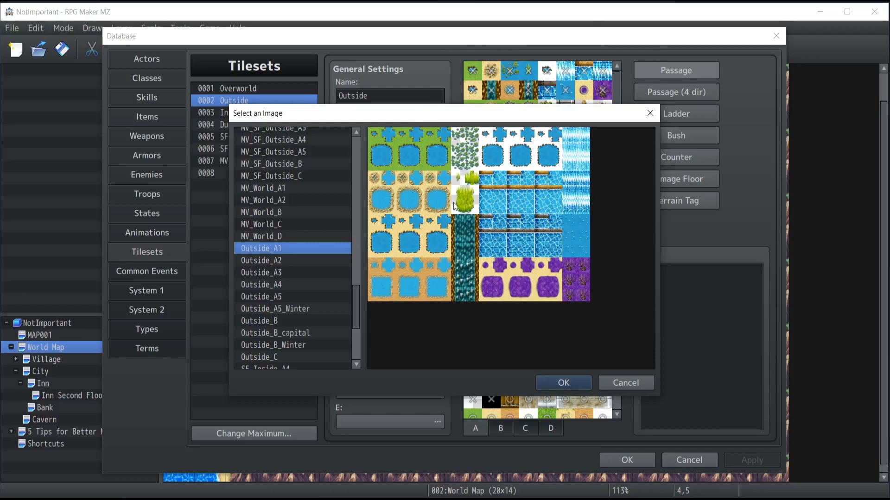
Assign Outside_A2 to the Outside tileset's A1 (Animation) slot and reopen its image choices.
left_click_drag(443, 105, 403, 140)
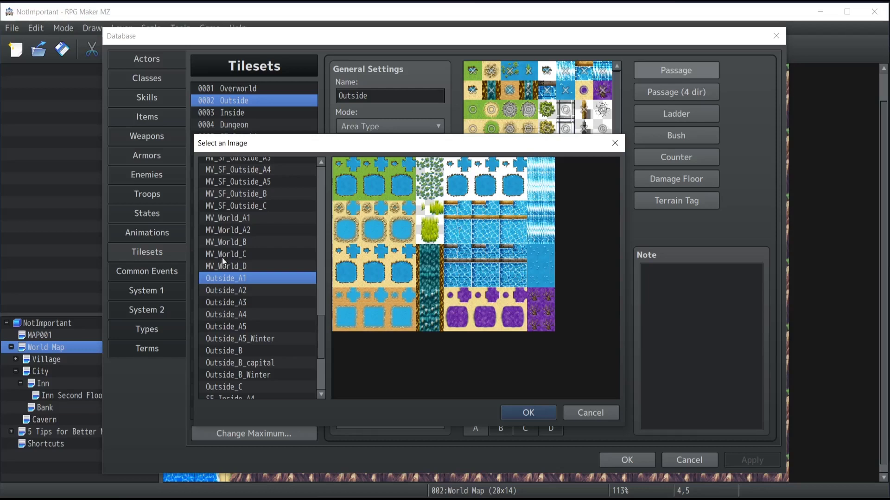
left_click(242, 291)
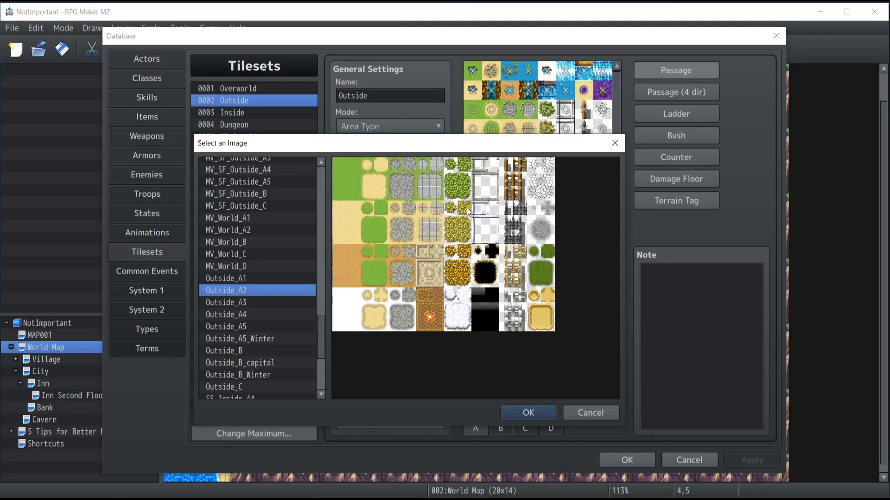
left_click(538, 412)
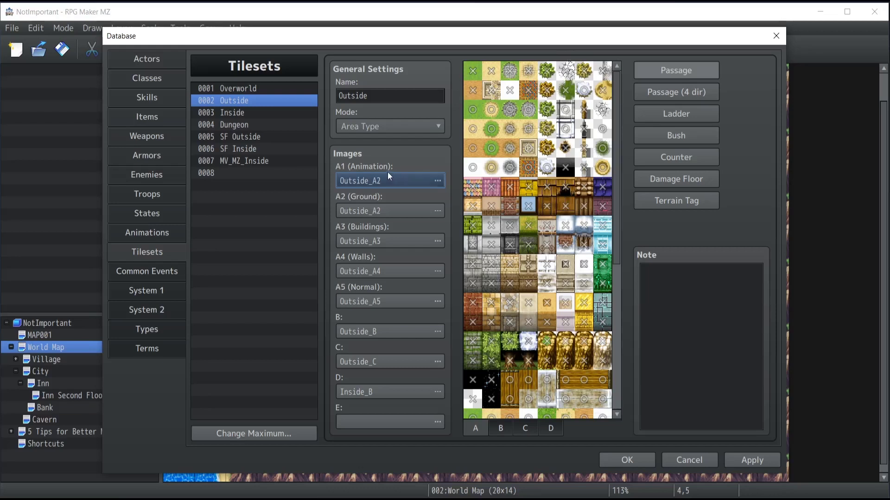
left_click(437, 181)
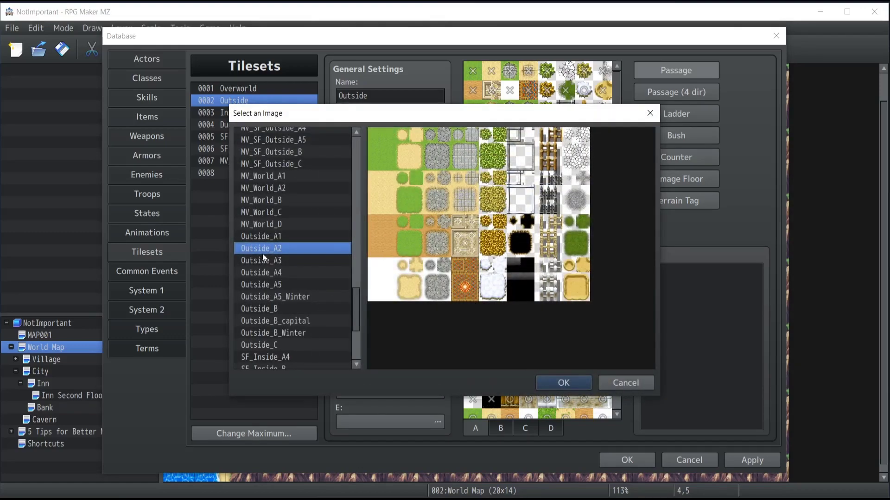
Put Outside_A1 back into the A1 (Animation) slot, recheck it, and close the picker.
left_click(279, 237)
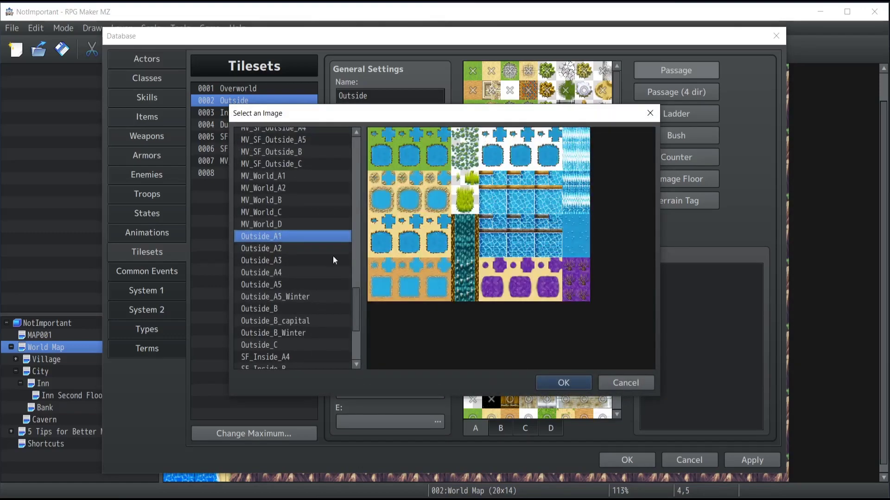
left_click(563, 383)
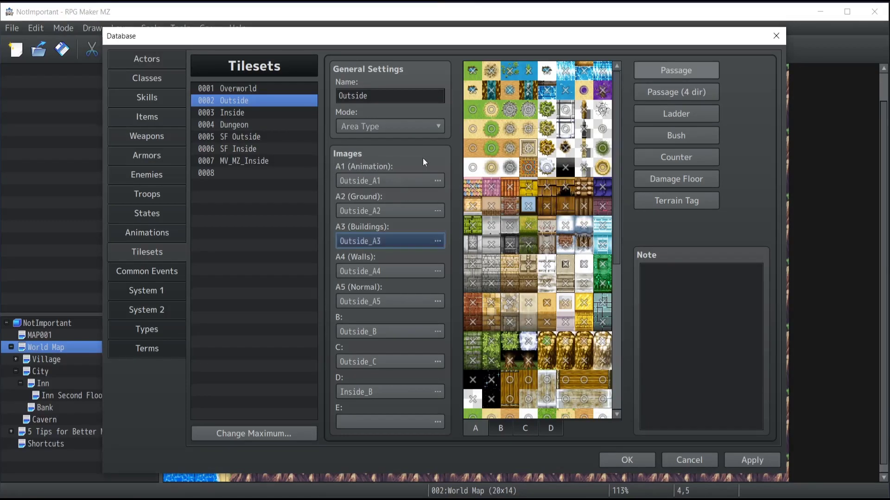
left_click(435, 182)
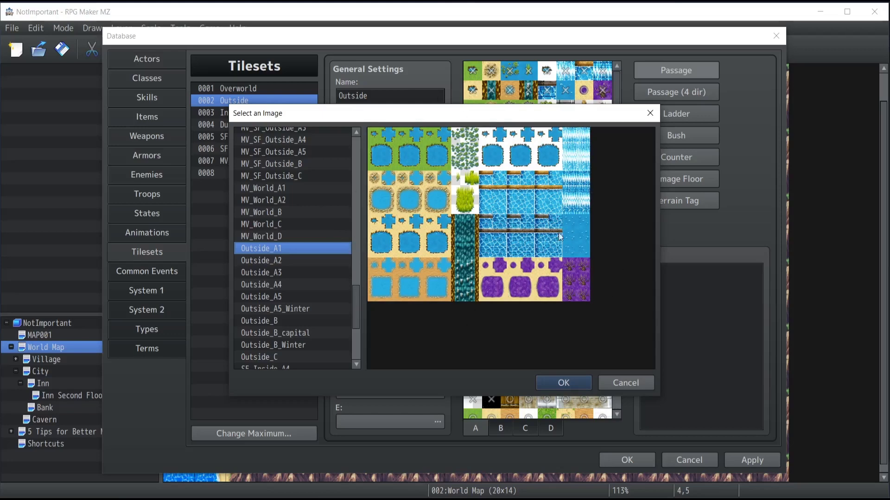
left_click(633, 389)
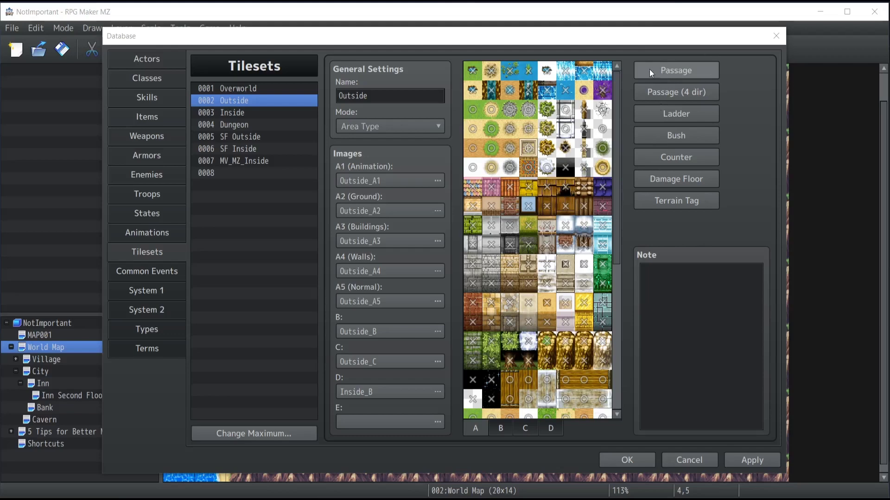
Show tileset 0007 MV_MZ_Inside with its Passage settings.
left_click(244, 161)
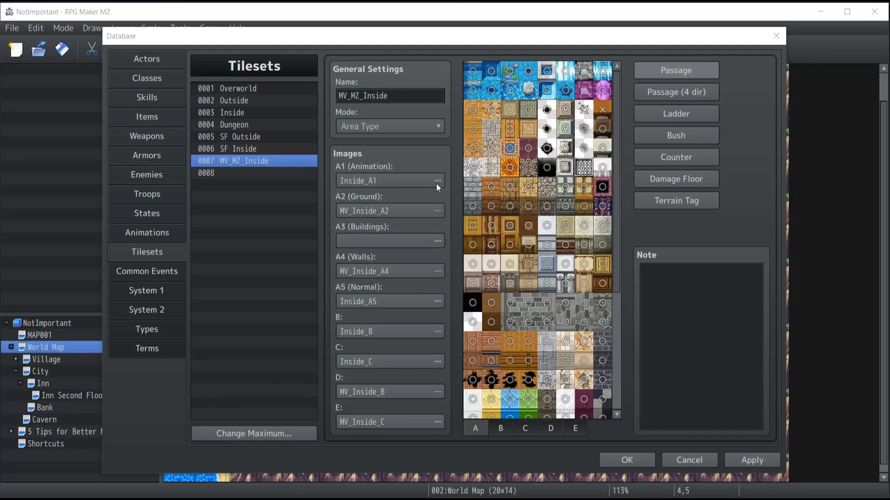
left_click(226, 163)
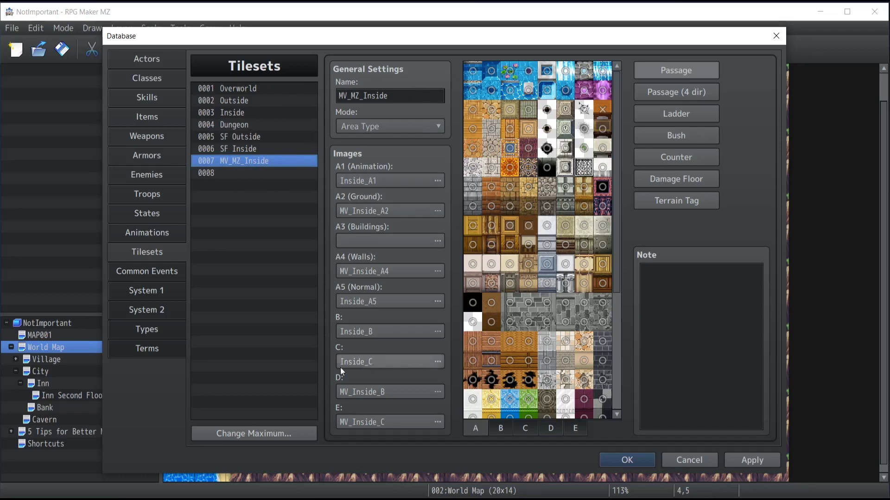
left_click(673, 70)
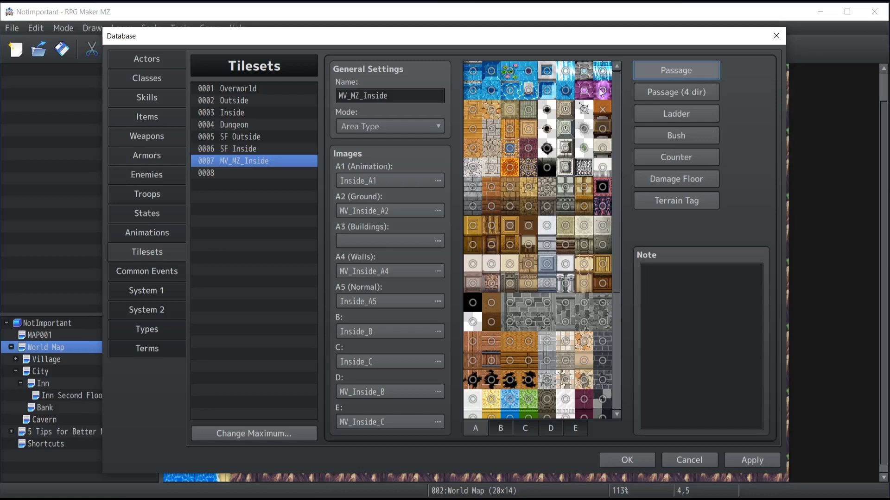
Cycle the top-left A water tile's passage mark until it shows X (impassable).
left_click(473, 72)
double_click(473, 72)
left_click(473, 72)
left_click(473, 72)
double_click(473, 72)
left_click(474, 72)
left_click(473, 71)
On the B furniture sheet, start cycling a top-row tile's passage mark.
scroll(491, 274, "down", 2)
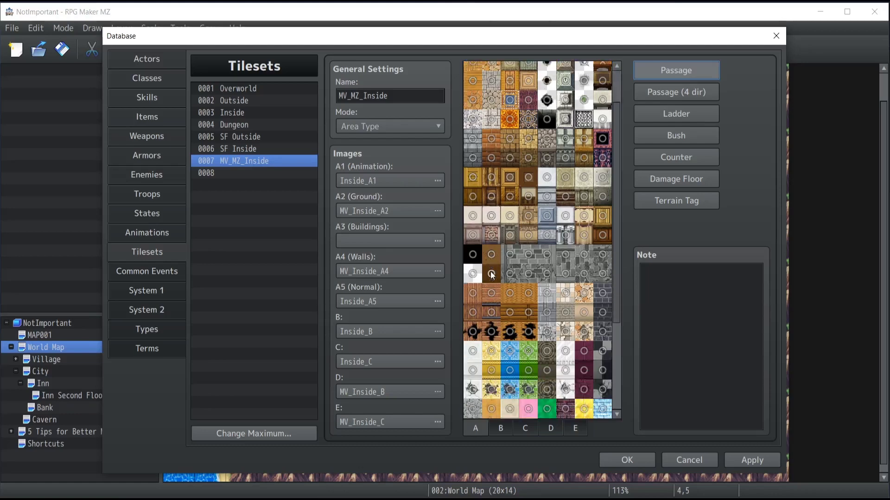
left_click(500, 429)
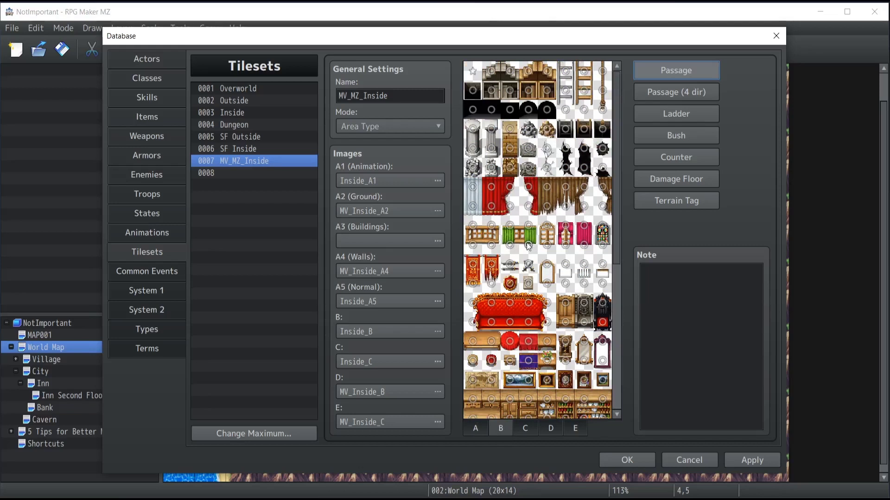
left_click(490, 78)
Set the top-row B tile to X (impassable), then review the sheet's passage and four-direction settings.
left_click(490, 77)
left_click(490, 78)
left_click(490, 77)
scroll(482, 175, "down", 5)
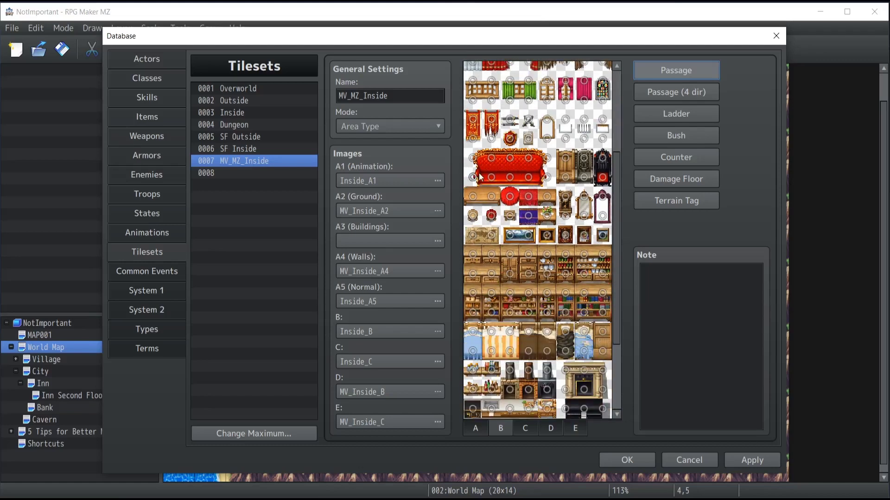
scroll(480, 178, "up", 2)
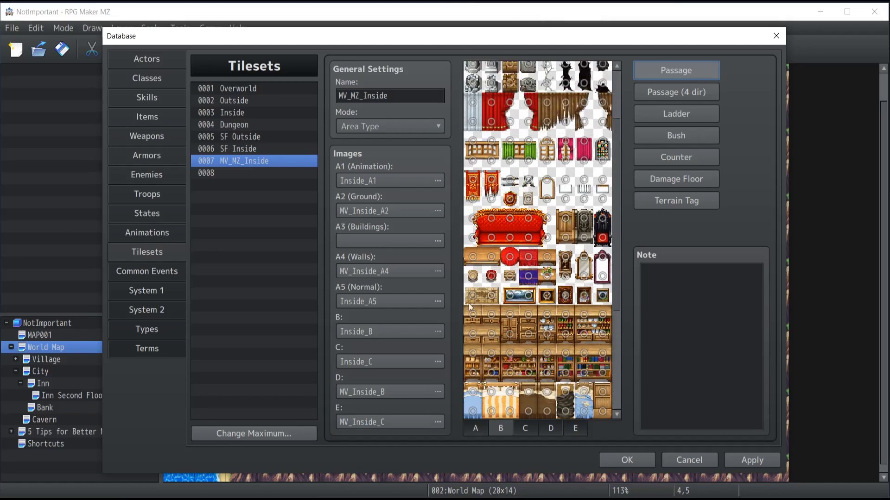
scroll(608, 313, "down", 2)
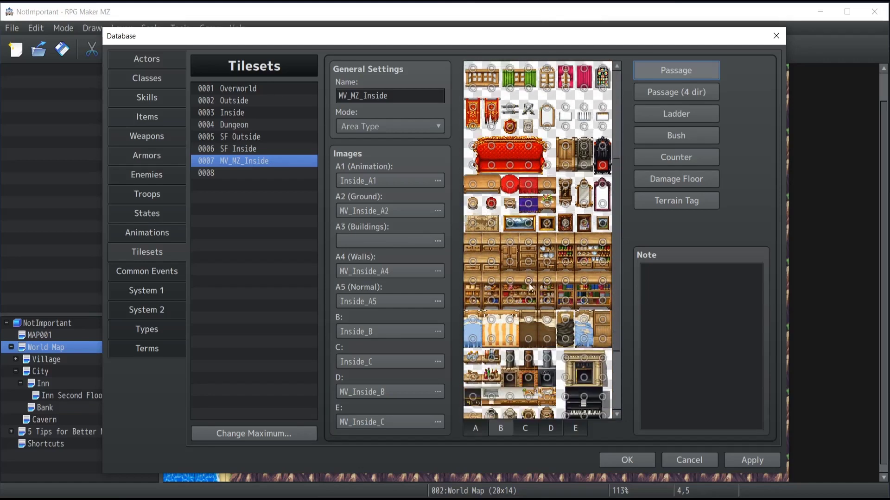
scroll(478, 296, "down", 3)
scroll(477, 297, "up", 5)
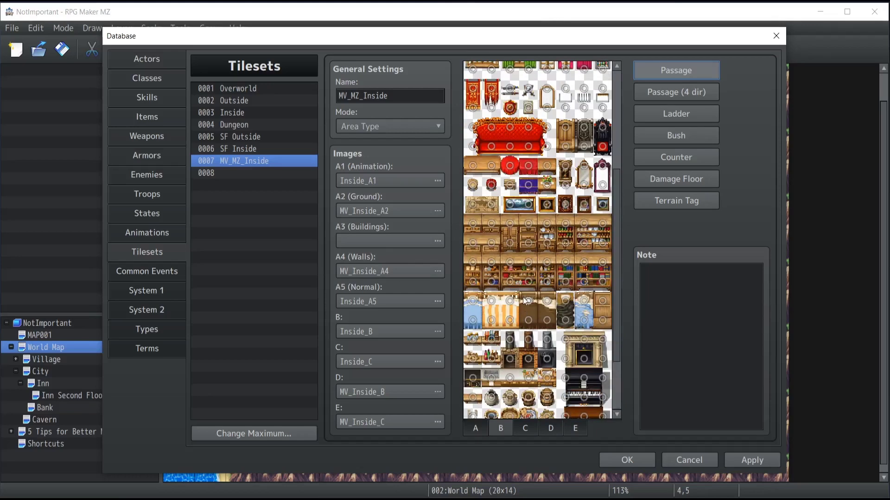
scroll(528, 288, "up", 2)
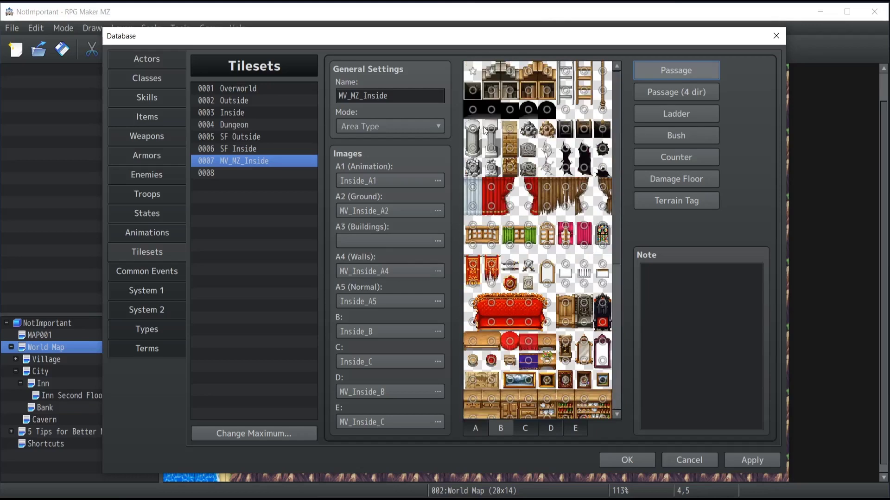
left_click(655, 93)
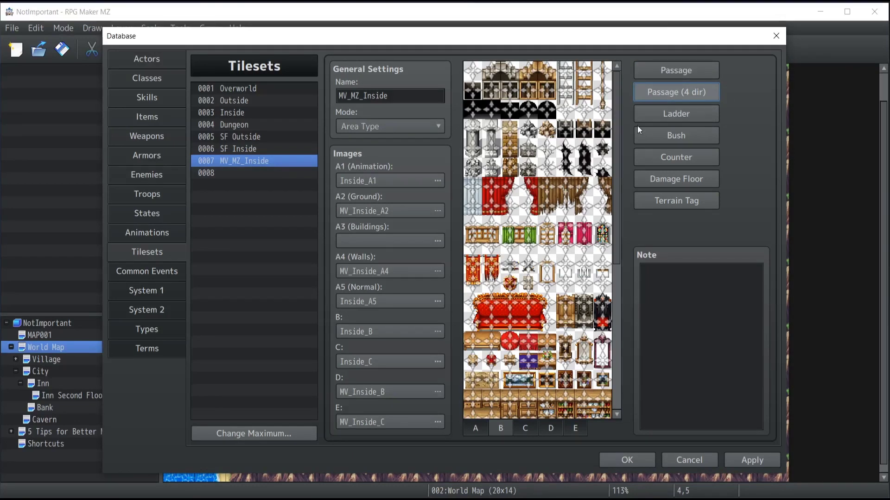
Mark the next two top-row B tiles impassable (X) and compare the four-direction passage view.
left_click(665, 72)
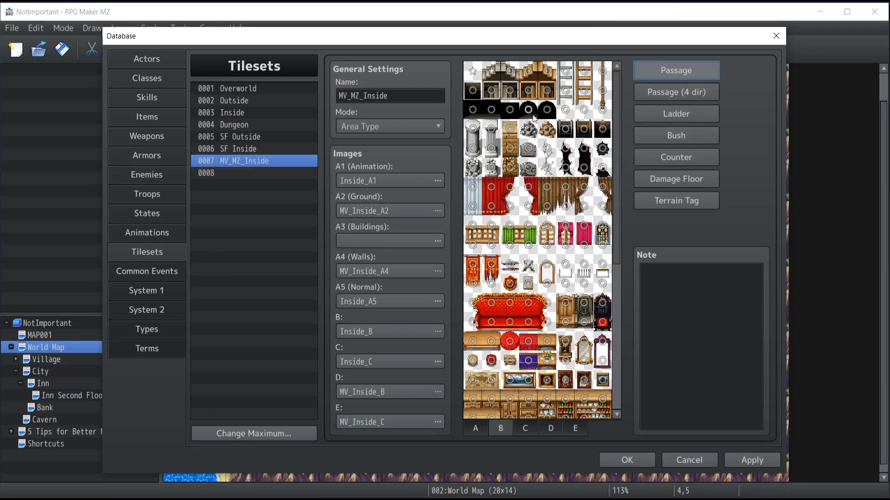
left_click(491, 72)
left_click(509, 71)
left_click(664, 93)
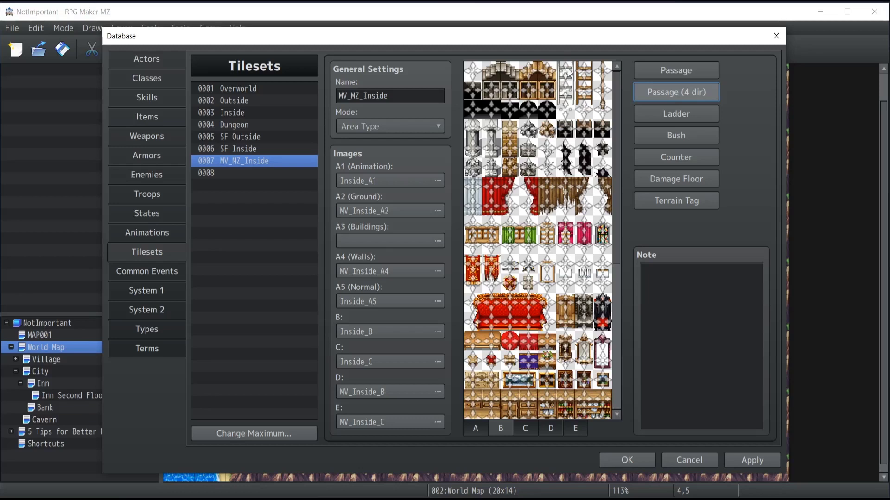
left_click(654, 114)
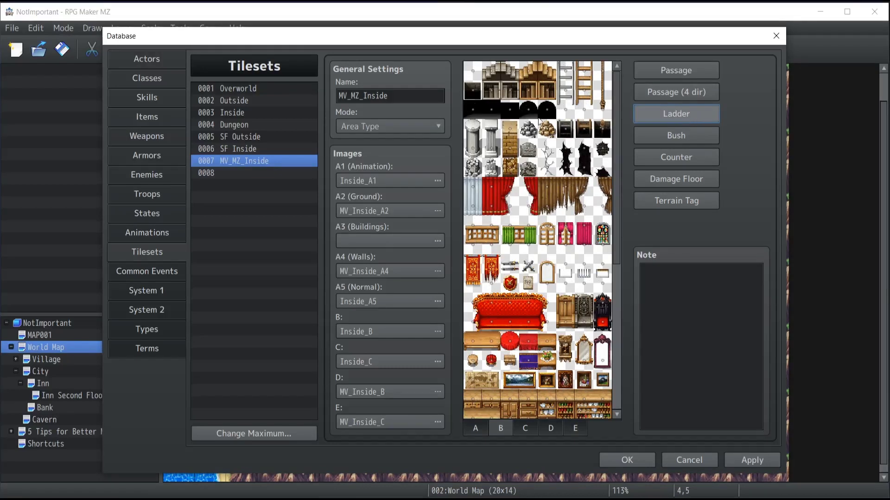
Flag the ladder tiles in two top-left columns of the B sheet as ladders.
left_click(567, 70)
mouse_move(569, 72)
left_mouse_down()
mouse_move(563, 109)
mouse_move(581, 111)
mouse_move(585, 74)
left_mouse_up()
scroll(553, 194, "down", 3)
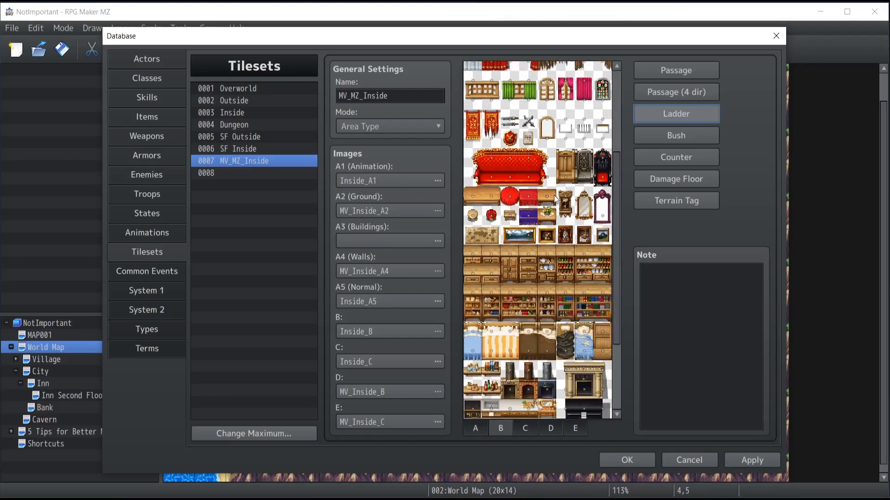
scroll(554, 196, "up", 3)
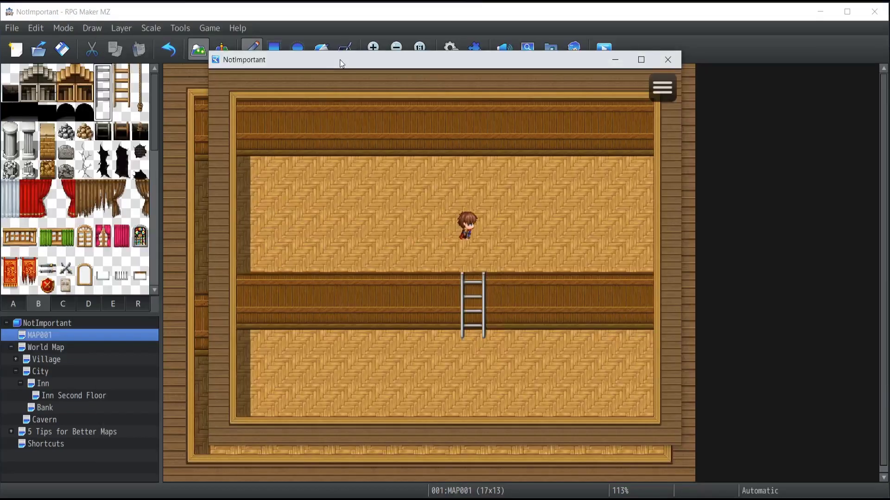
Walk the hero down the ladder, then swap the A2 (Ground) image to MV_Outside_A2.
key("Down")
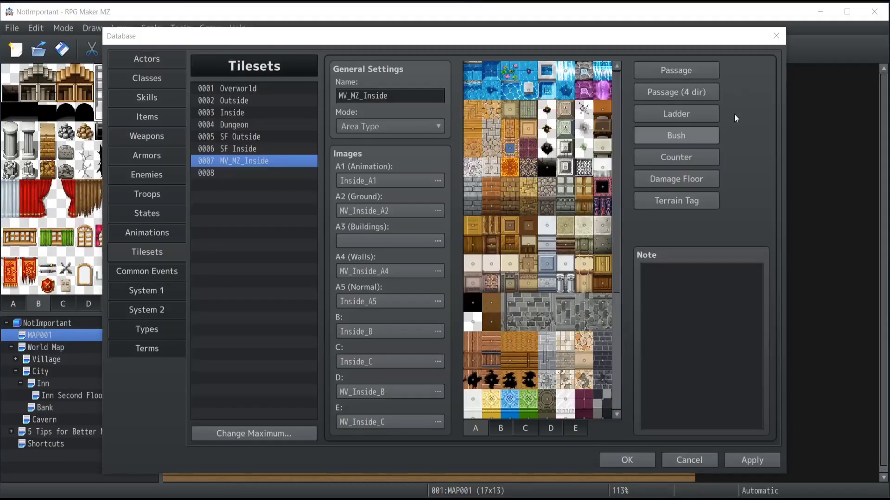
left_click(675, 138)
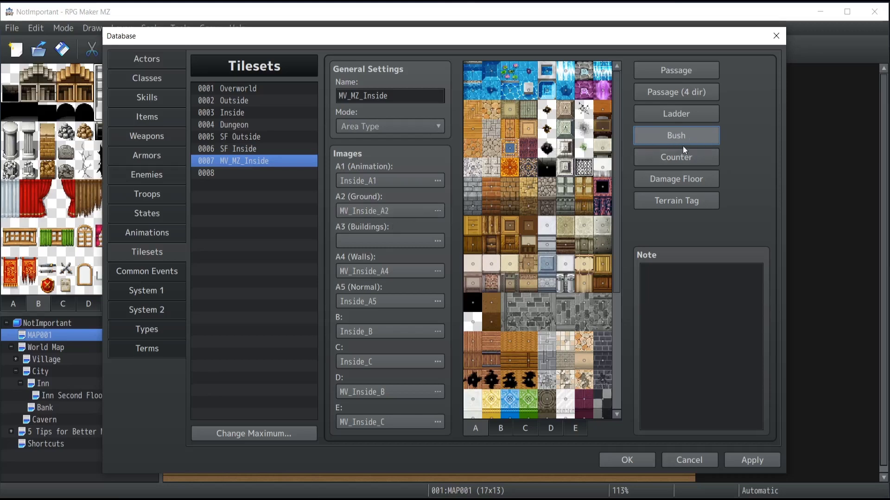
left_click(426, 207)
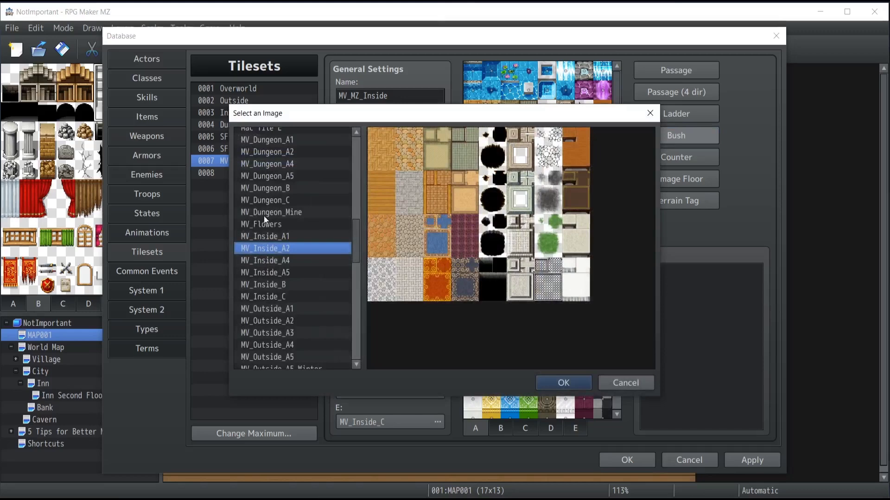
scroll(282, 232, "up", 2)
scroll(278, 236, "down", 5)
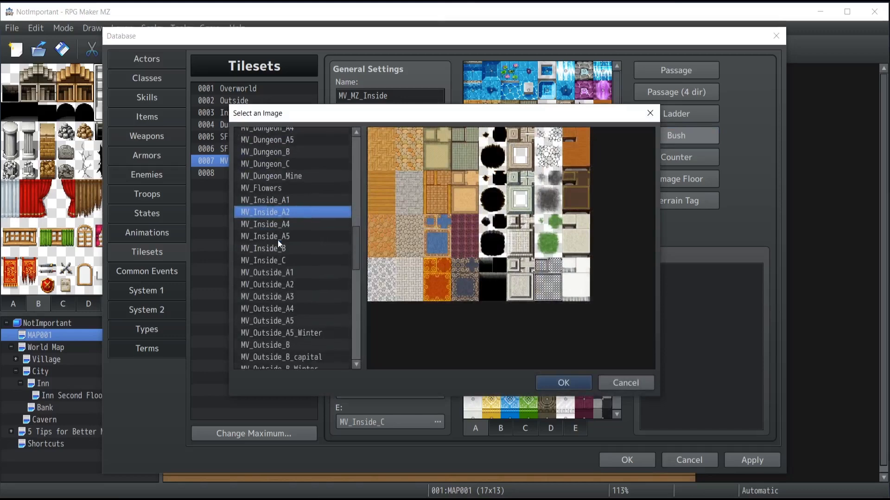
left_click(265, 284)
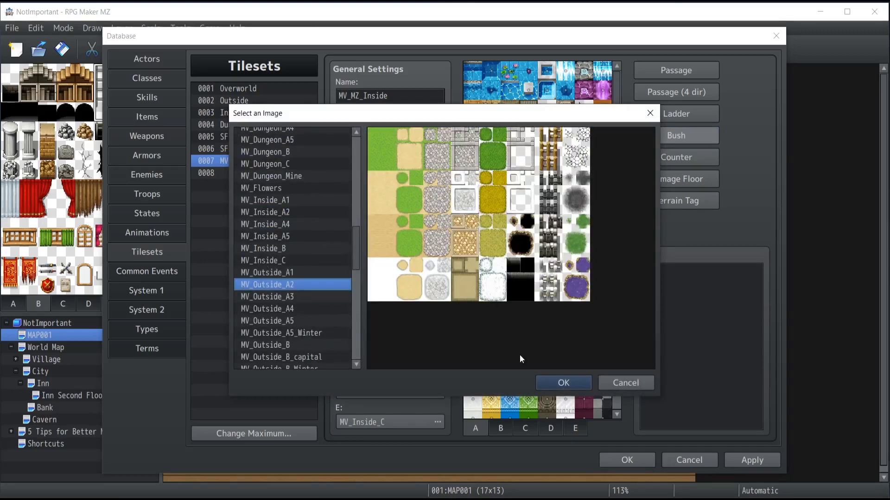
left_click(557, 381)
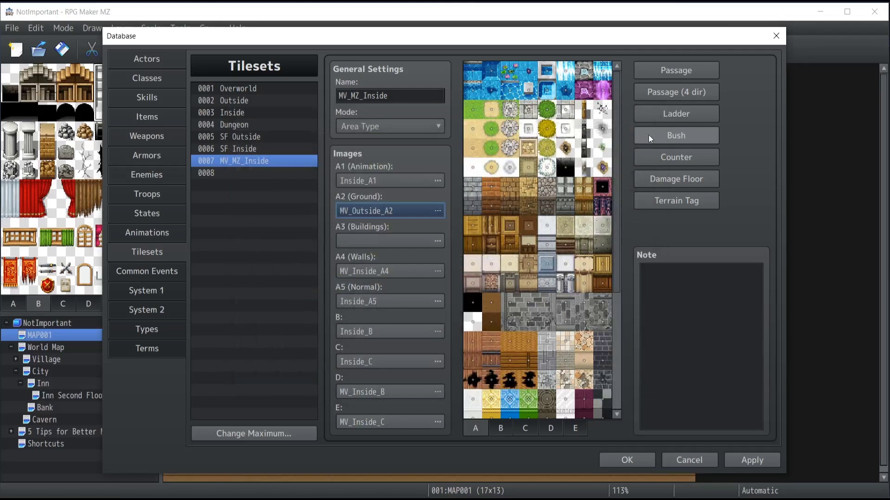
Mark the column of grass tiles and the white snow tile as bush.
left_click(650, 138)
left_click(547, 111)
left_click(547, 130)
left_click(547, 149)
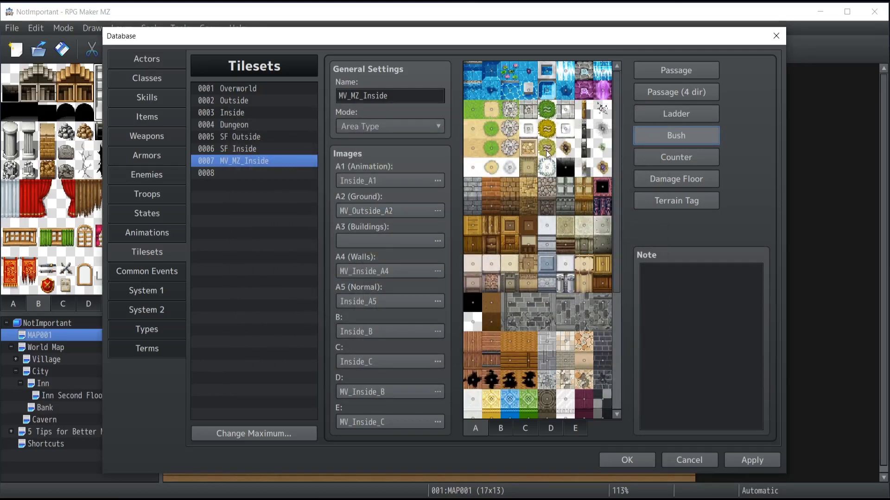
left_click(547, 167)
Apply the bush settings and walk the hero over the dark and yellow grass patches.
left_click(760, 462)
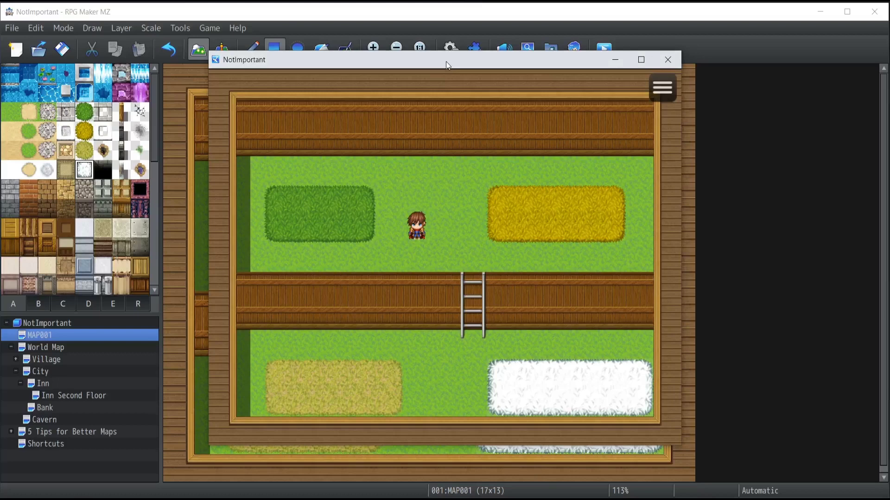
key("Left")
key("Up")
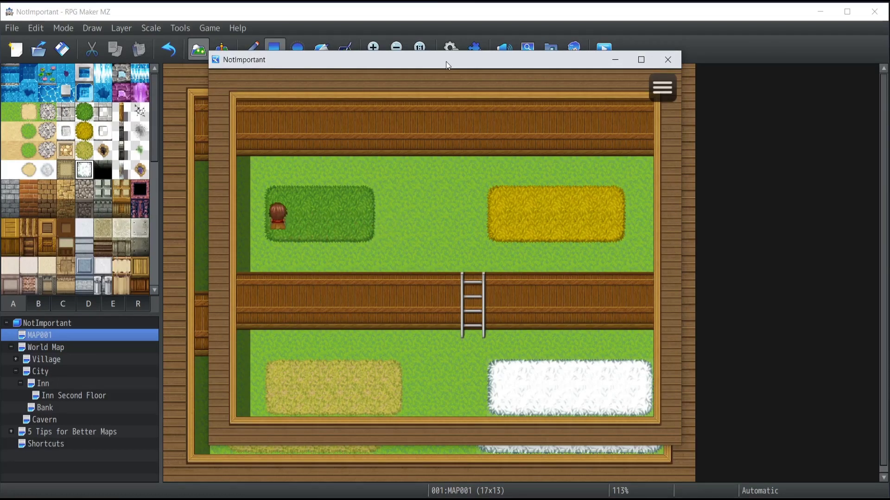
key("Right")
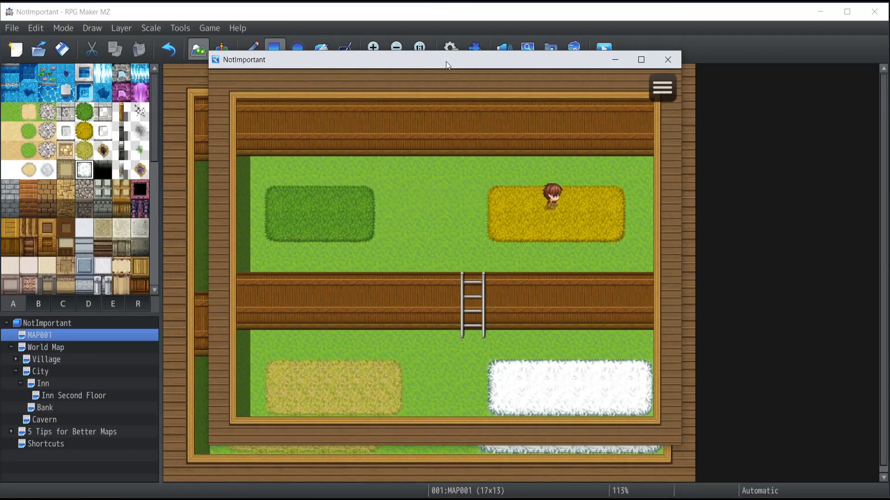
key("Down")
key("Left")
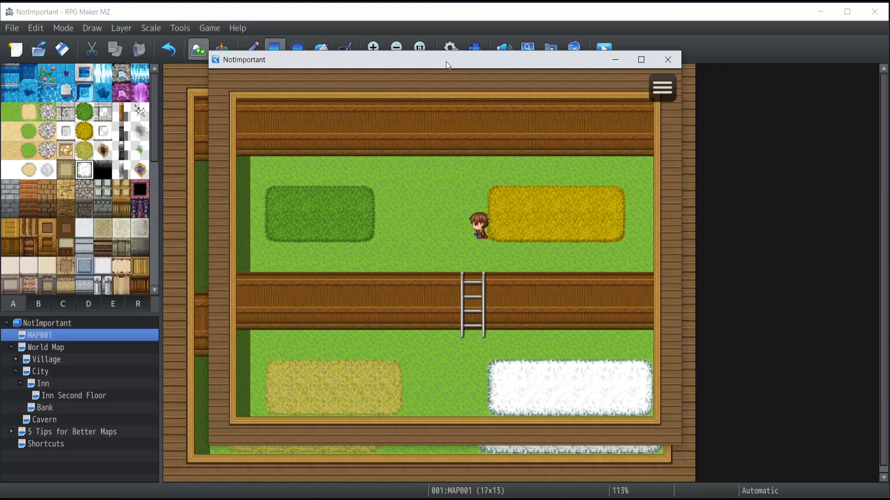
Walk the hero across the snow patch and onto the tan grass, then end the playtest.
key("Down")
key("Right")
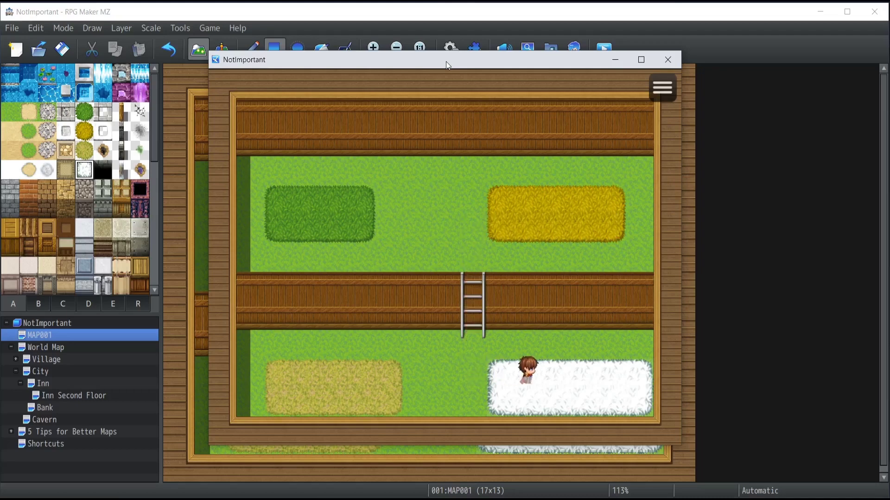
key("Right")
key("Down")
key("Left")
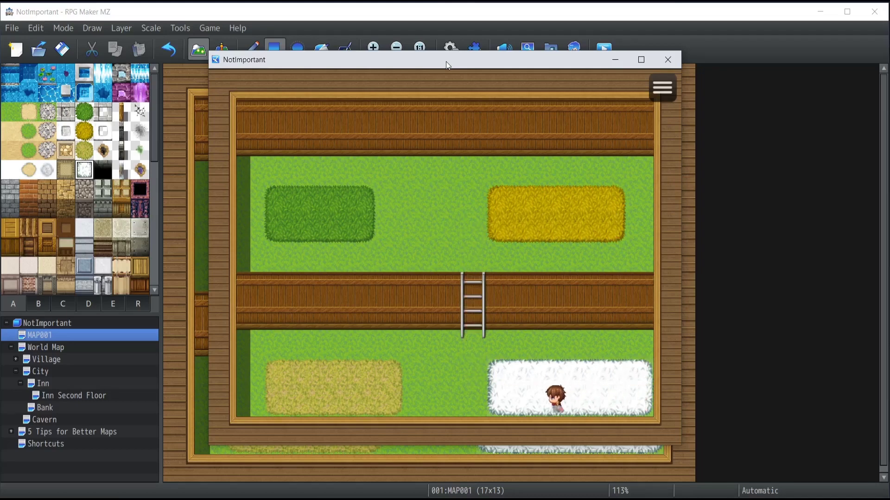
key("Left")
key("Up")
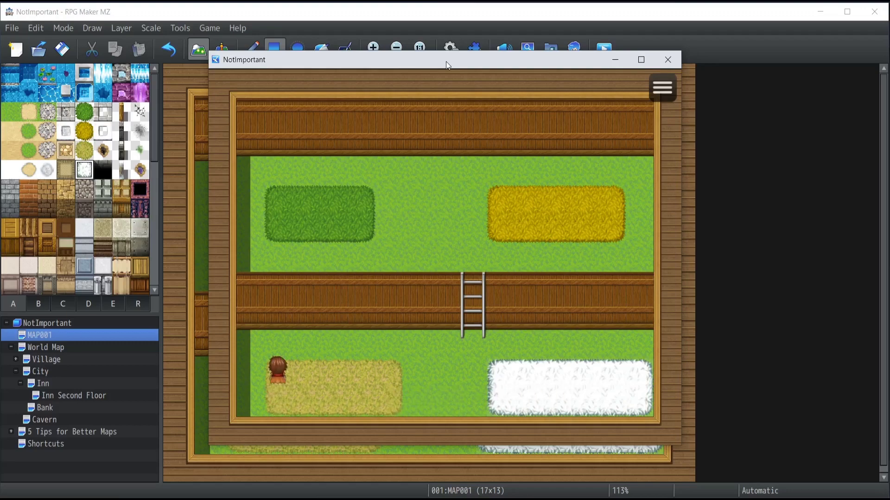
key("Right")
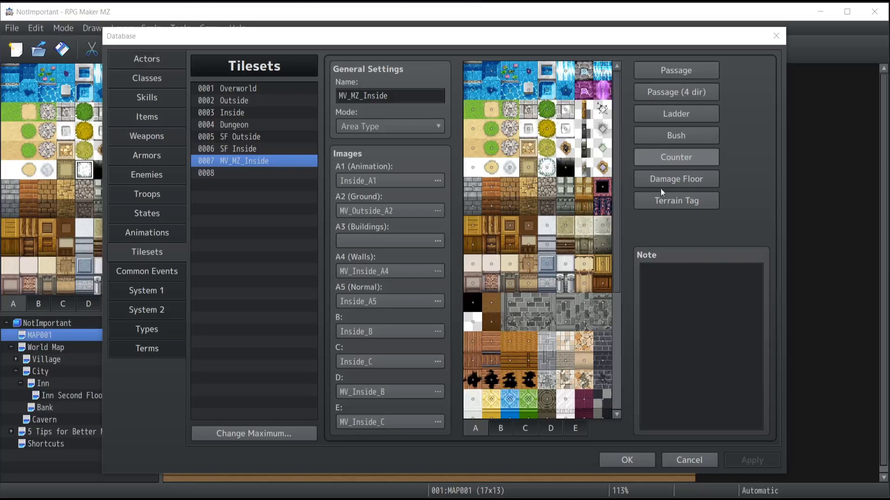
Switch the MV_MZ_Inside A2 (Ground) image back to MV_Inside_A2.
left_click(438, 211)
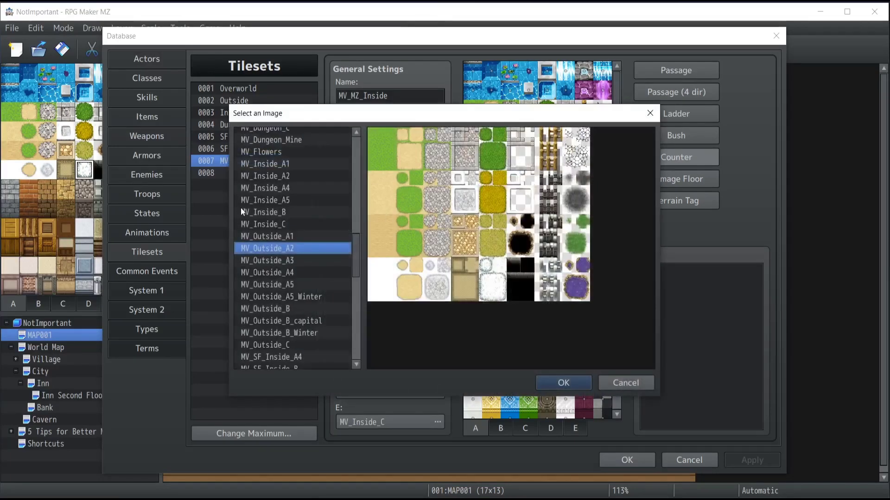
left_click(278, 176)
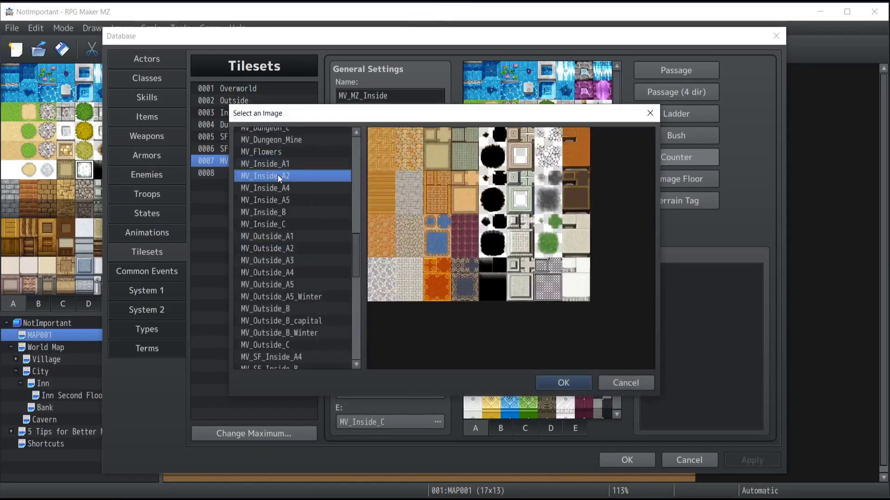
left_click(559, 381)
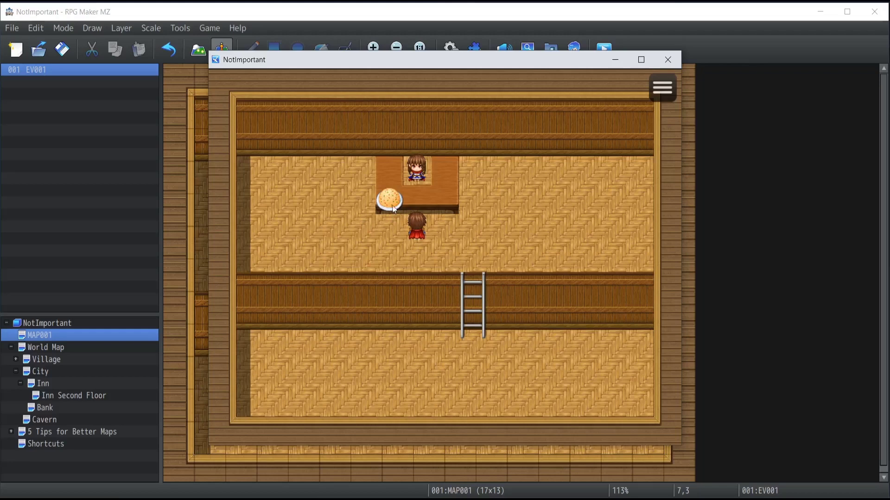
Talk to the shopkeeper across the counter, then end the playtest and enter Damage Floor mode.
key("Down")
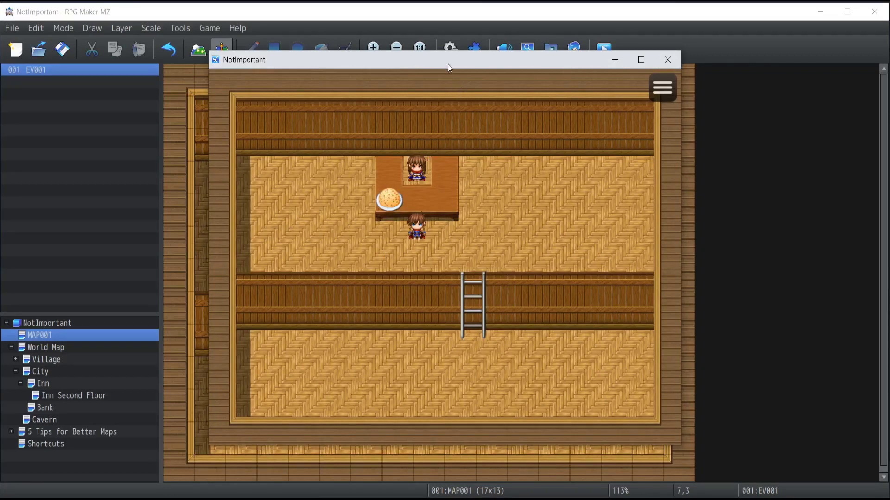
key("Up")
key("Return")
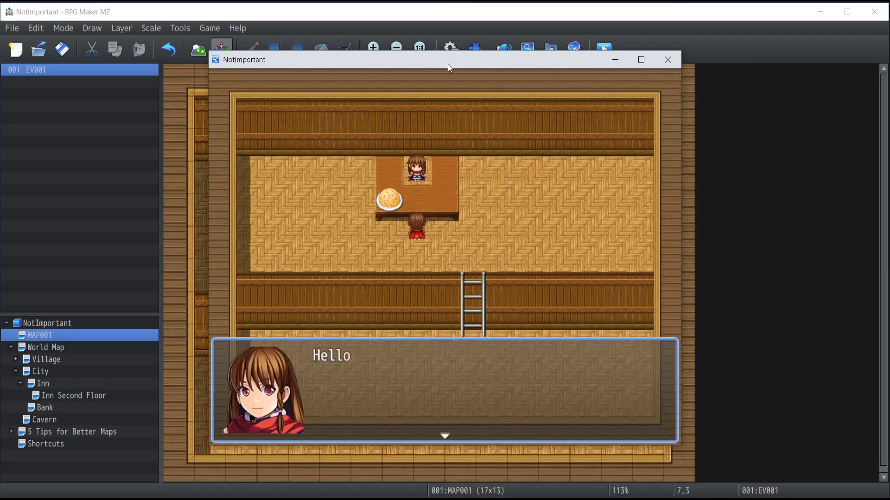
key("Return")
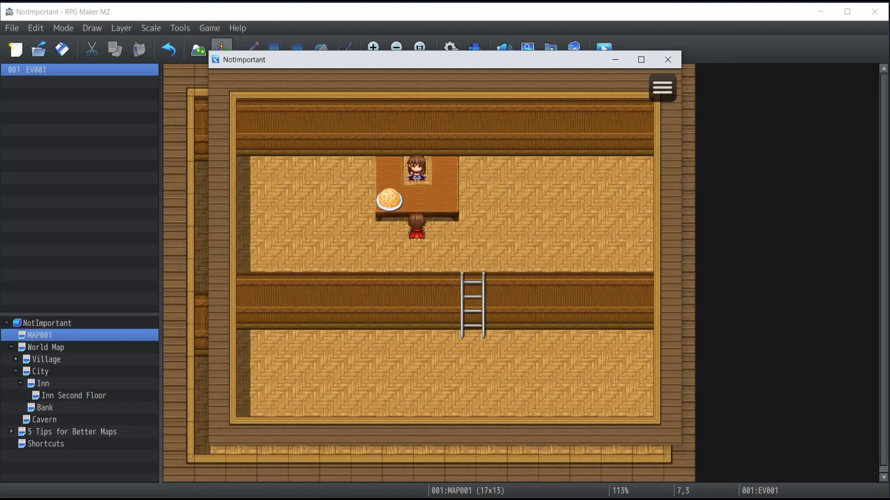
key("F9")
left_click(692, 180)
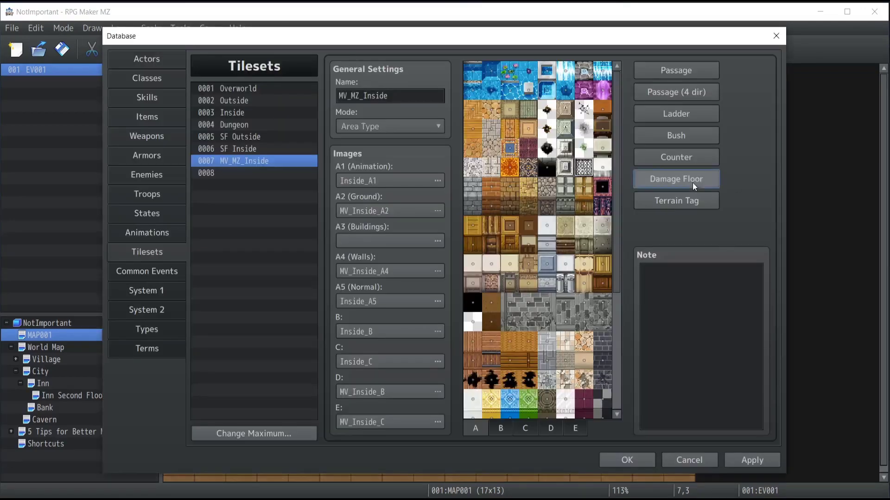
Mark the ground tile as a damage floor and walk the hero left in a new playtest.
left_click(494, 111)
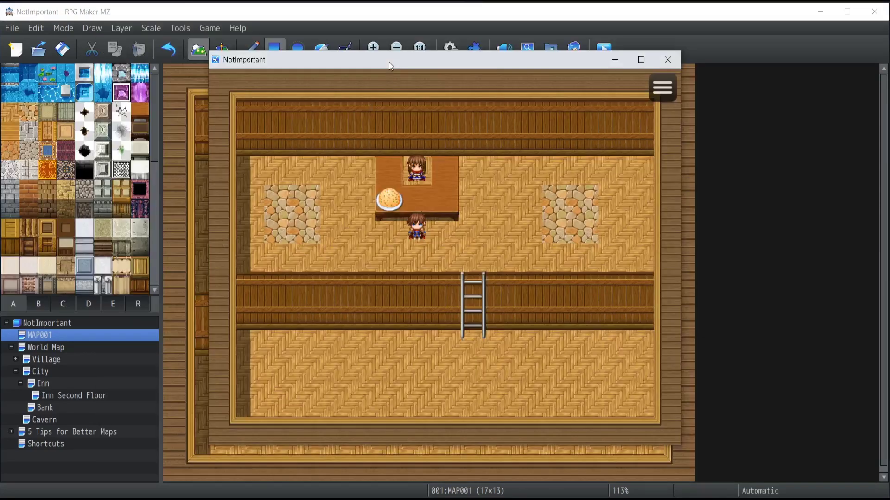
key("Left")
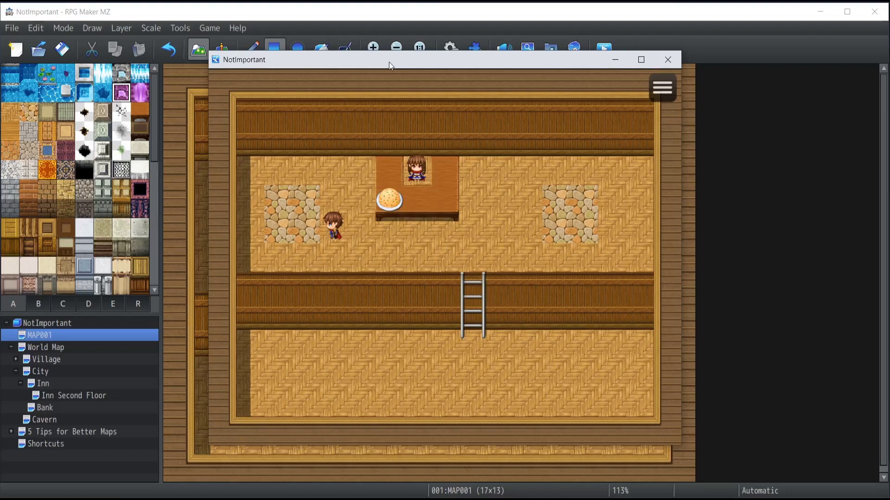
Check Reid's 544 HP in the menu, then walk repeatedly over the left stone patch.
key("Escape")
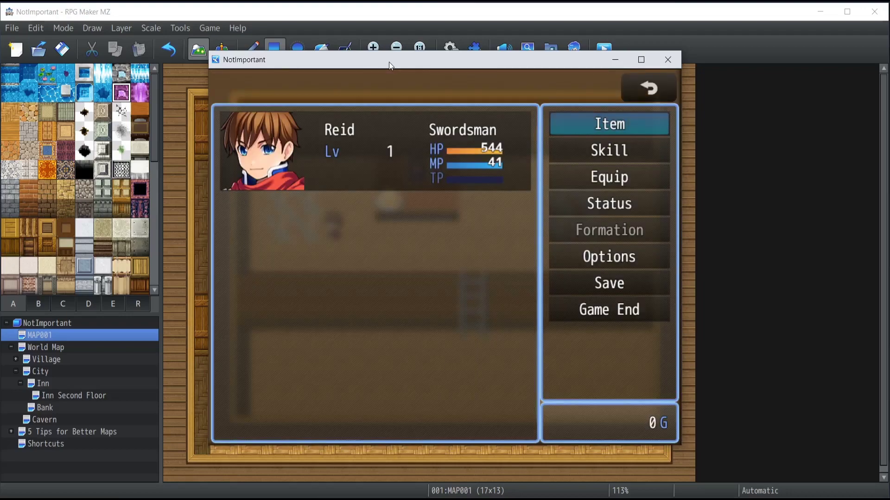
key("Escape")
key("Left")
key("Left")
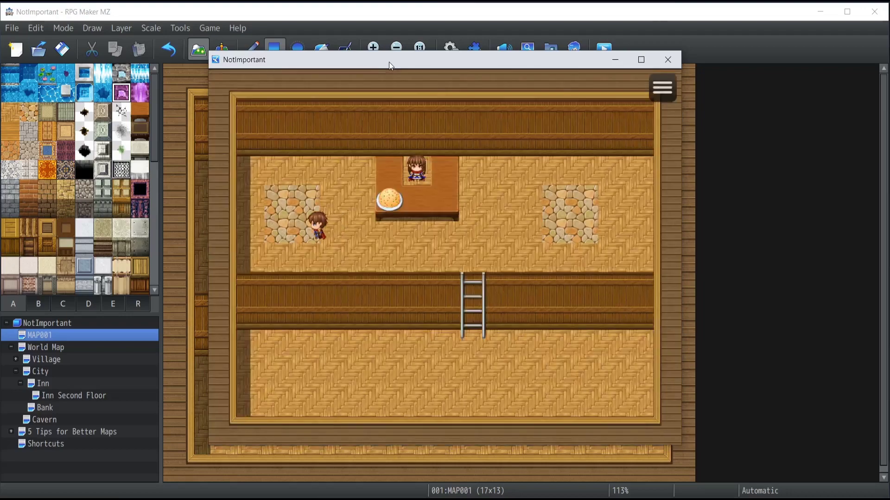
key("Up")
key("Right")
key("Down")
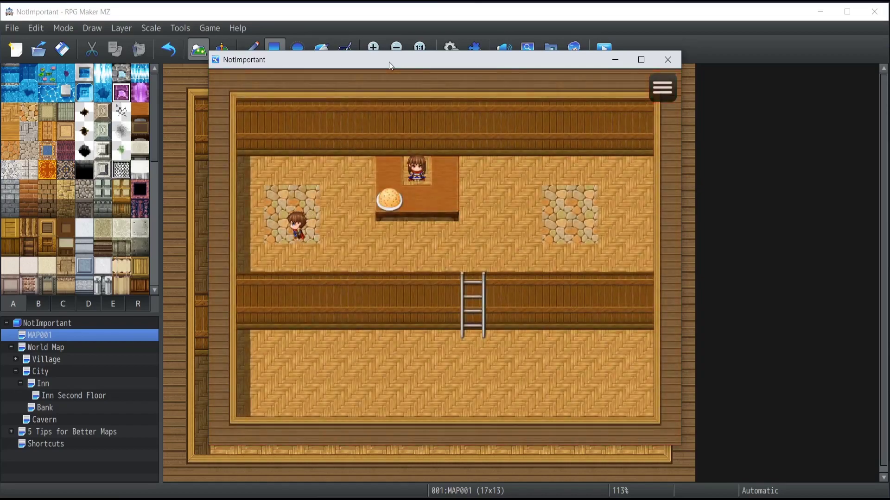
key("Left")
key("Up")
key("Right")
key("Down")
key("Left")
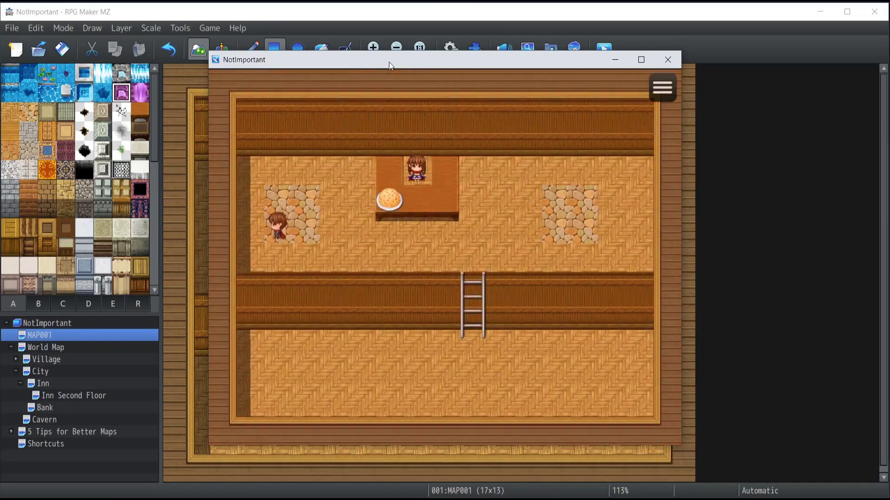
key("Up")
key("Right")
key("Down")
key("Left")
key("Up")
key("Up")
key("Right")
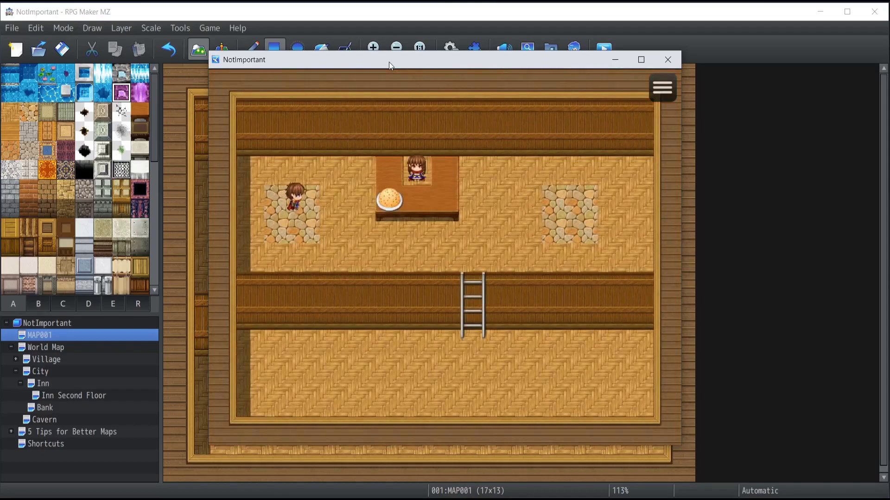
key("Down")
Walk over the right stone patch, then reopen the menu showing HP dropped to 234.
key("Right")
key("Right")
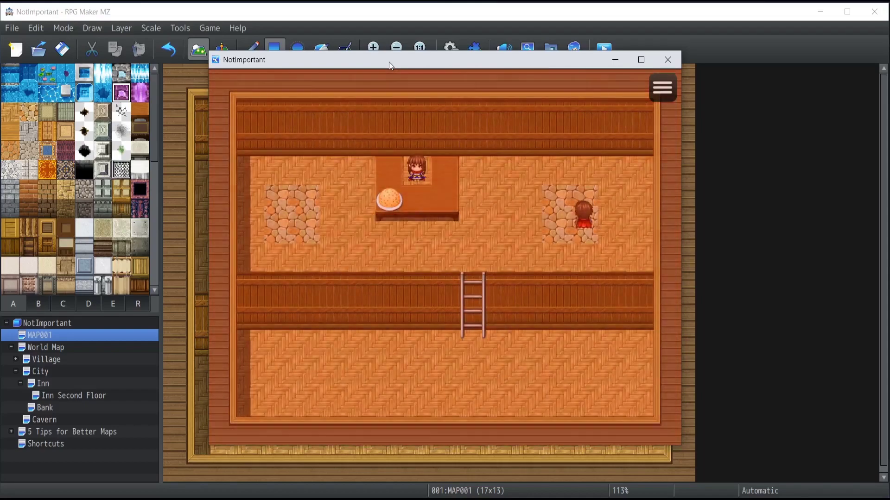
key("Left")
key("Up")
key("Right")
key("Down")
key("Left")
key("Up")
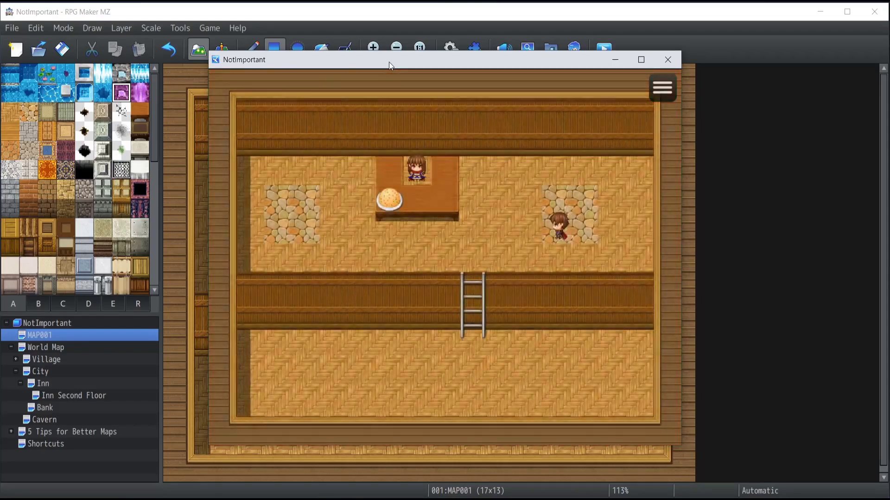
key("Left")
key("Escape")
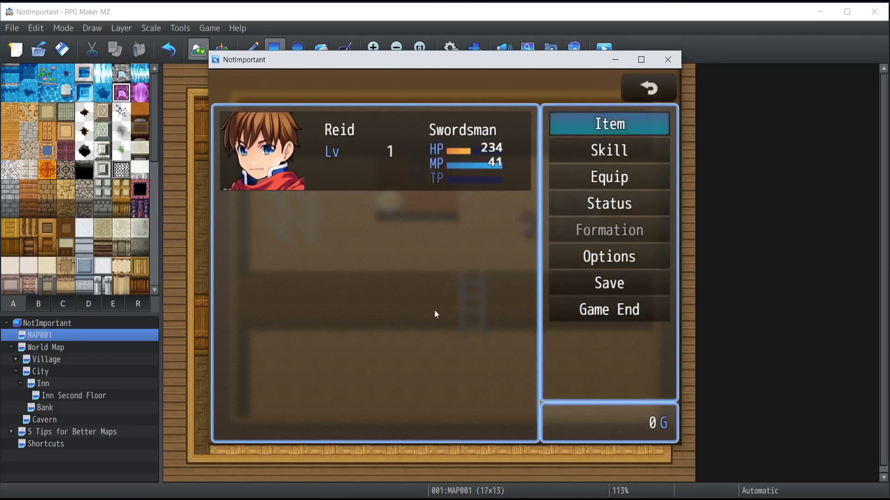
Show MV_MZ_Inside's terrain tags, trial-set the top-left tile to 1, then cancel the database.
key("Escape")
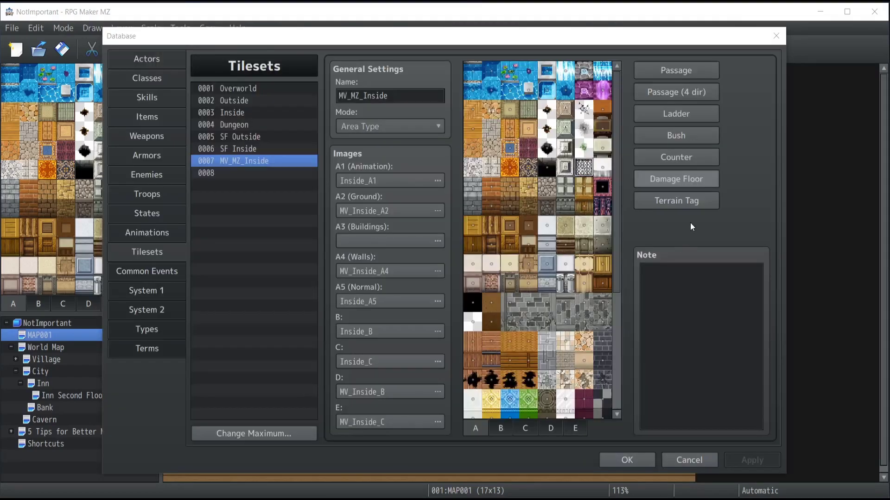
left_click(657, 204)
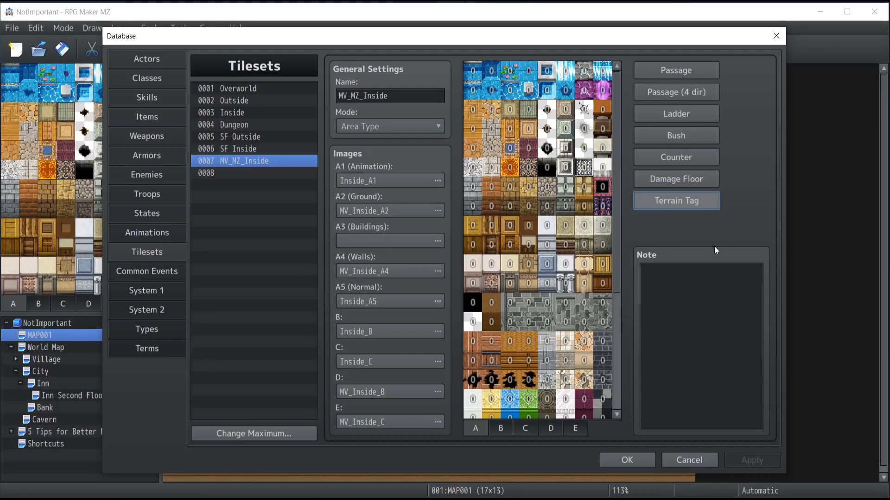
left_click(472, 114)
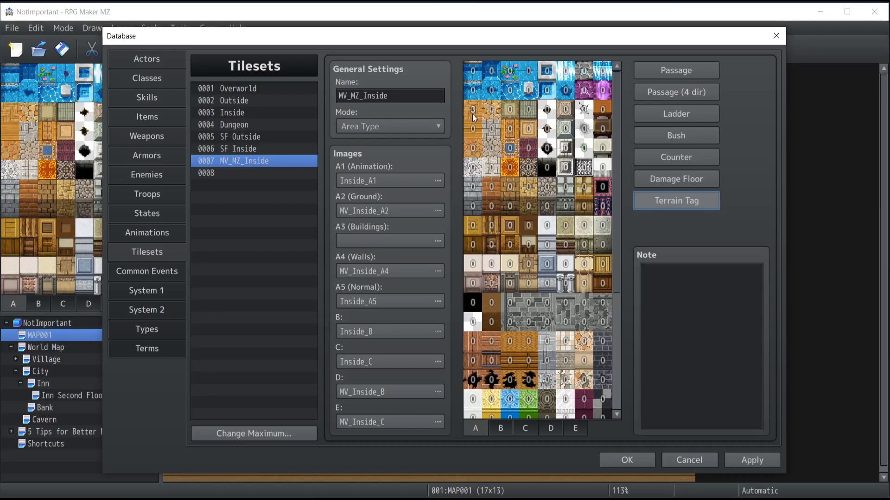
scroll(482, 196, "down", 5)
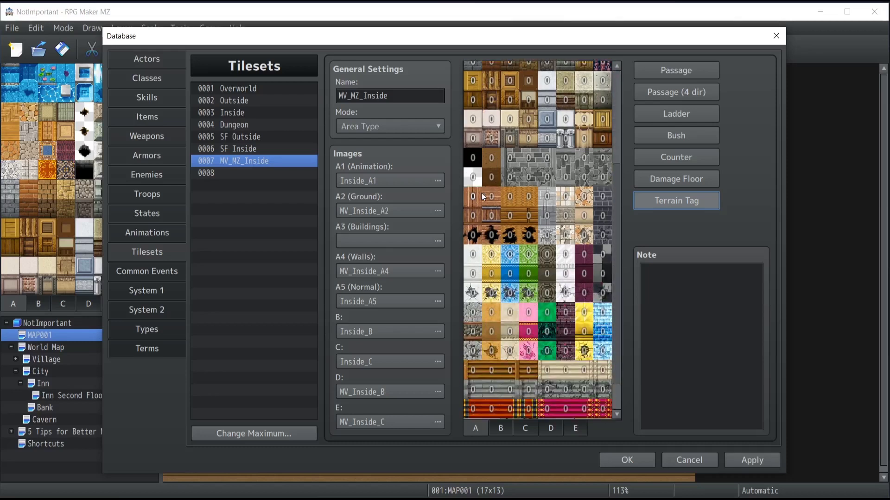
scroll(482, 195, "up", 5)
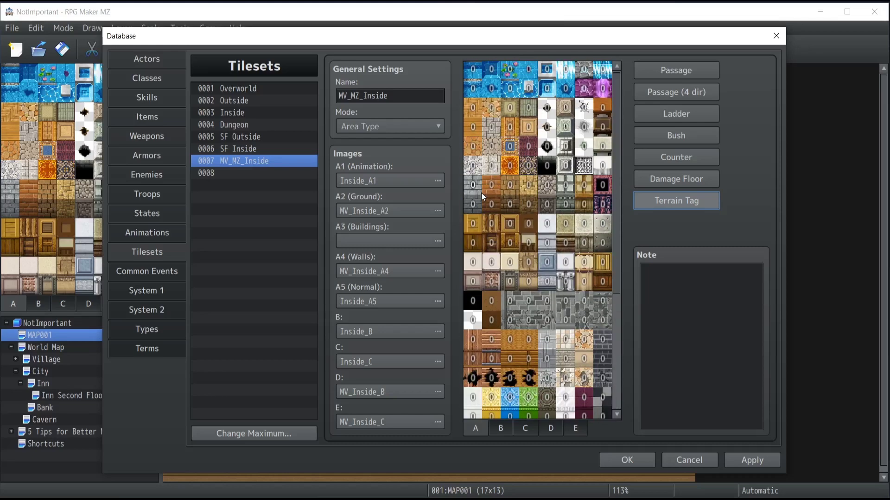
left_click(702, 460)
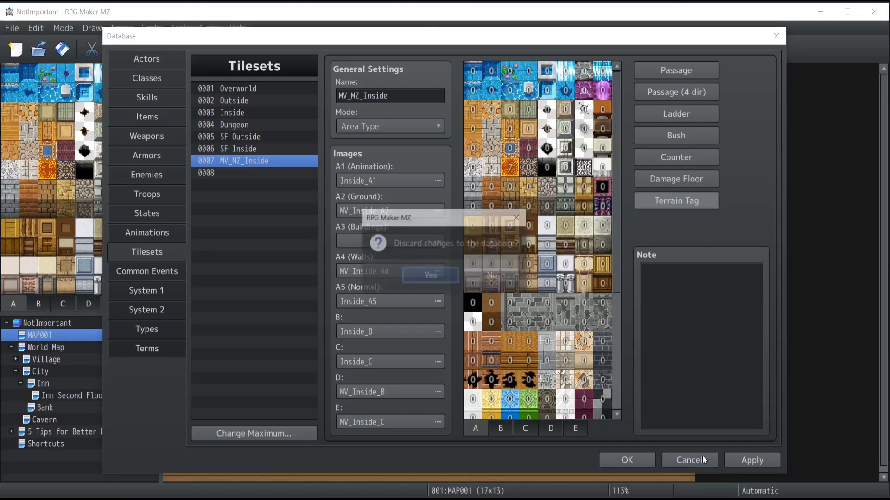
Discard the tileset change and create a new event at tile 6,5, showing command page 3.
left_click(435, 276)
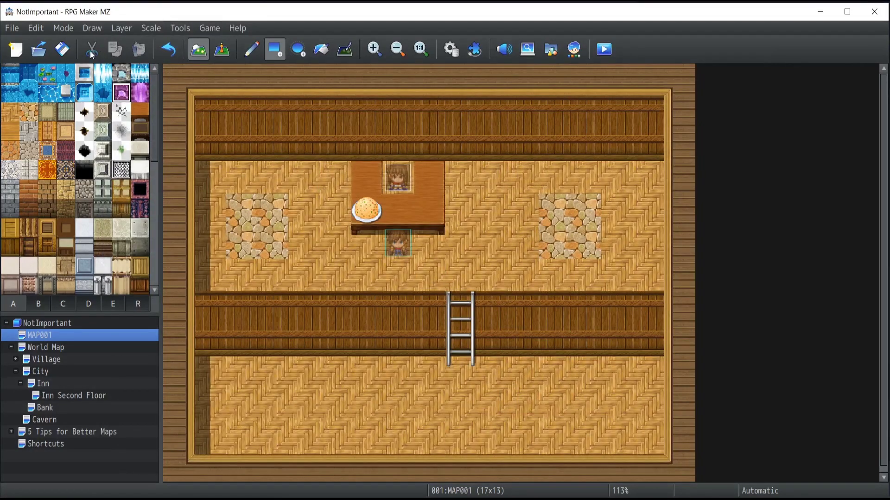
left_click(222, 49)
double_click(364, 247)
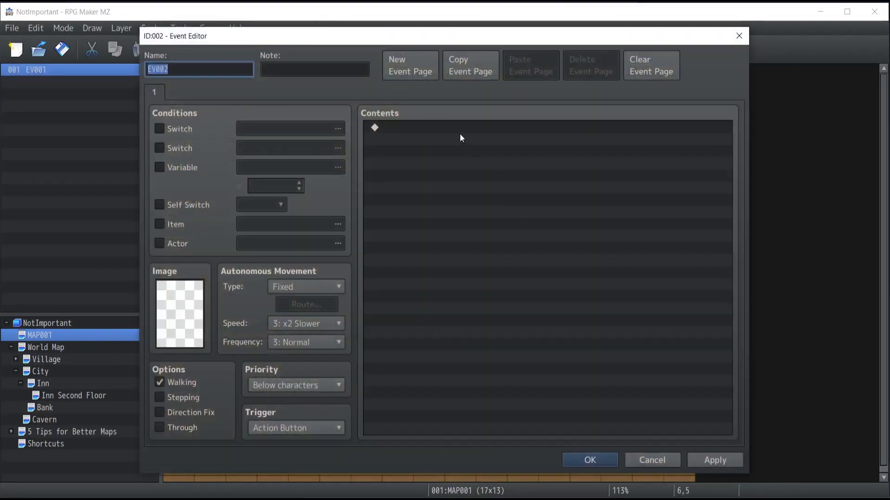
double_click(461, 134)
left_click(420, 96)
left_click(441, 97)
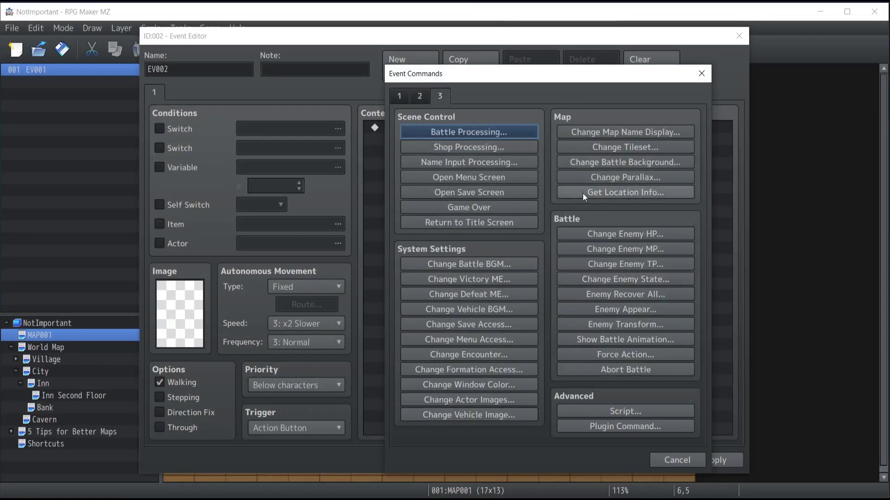
Add Get Location Info for Terrain Tag into 0001 firstVariable with variable-designated X/Y.
left_click(606, 194)
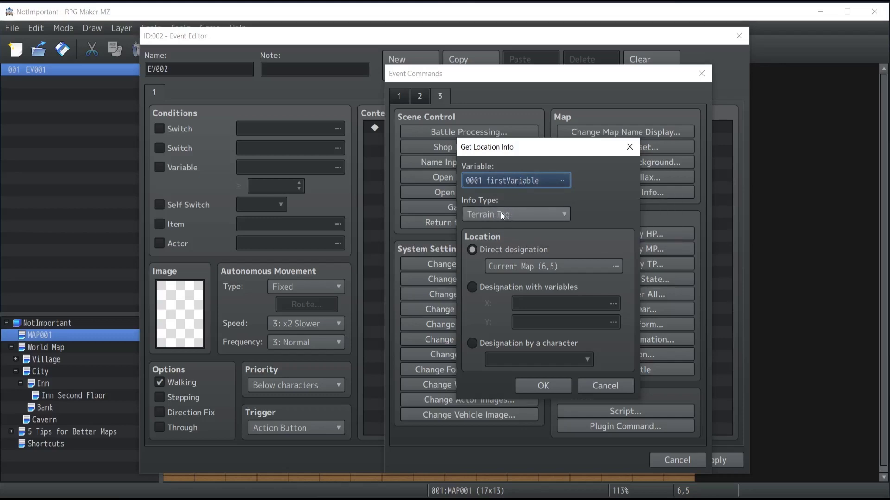
left_click(571, 267)
double_click(571, 265)
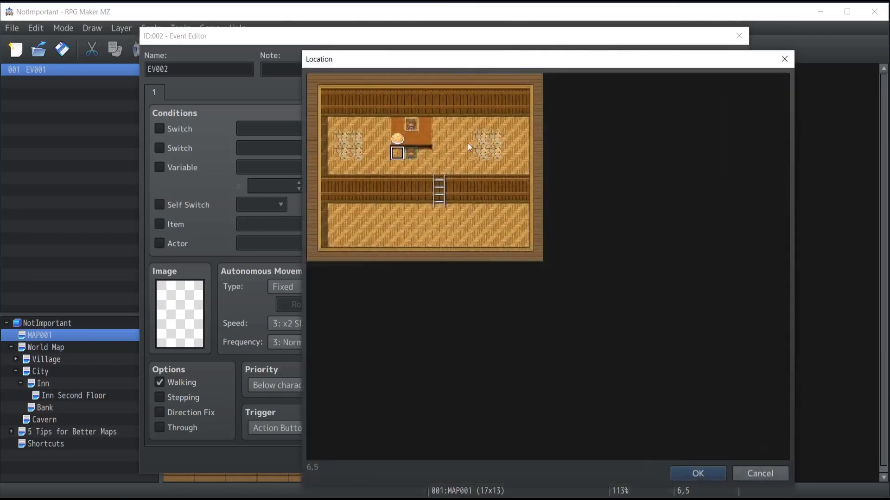
left_click(758, 473)
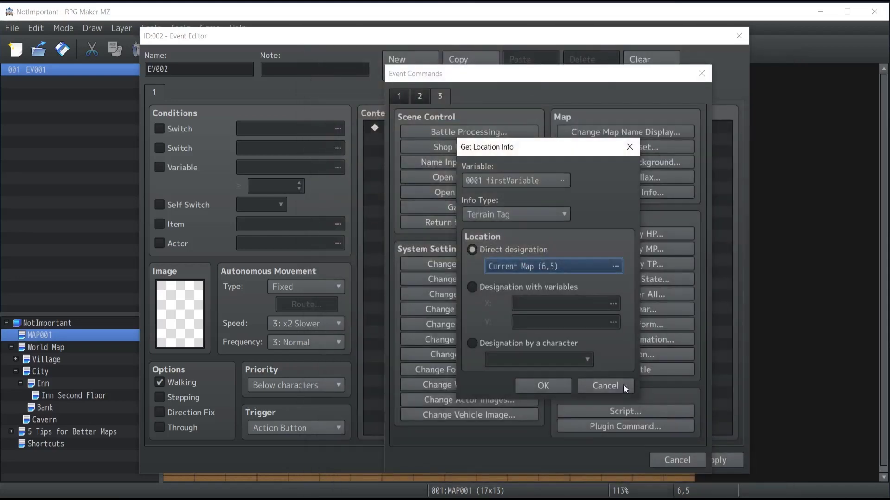
left_click(472, 291)
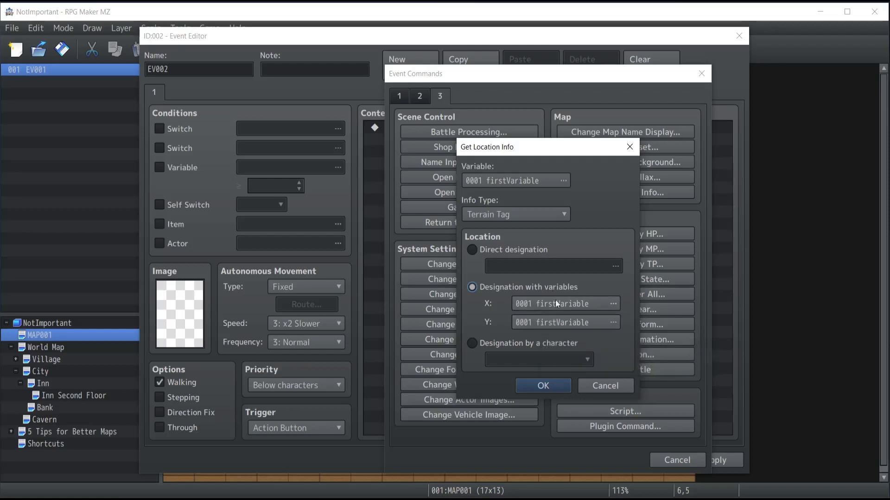
Cancel Get Location Info and view MV_MZ_Inside's Ladder, Passage (4 dir), then Passage settings.
left_click(595, 388)
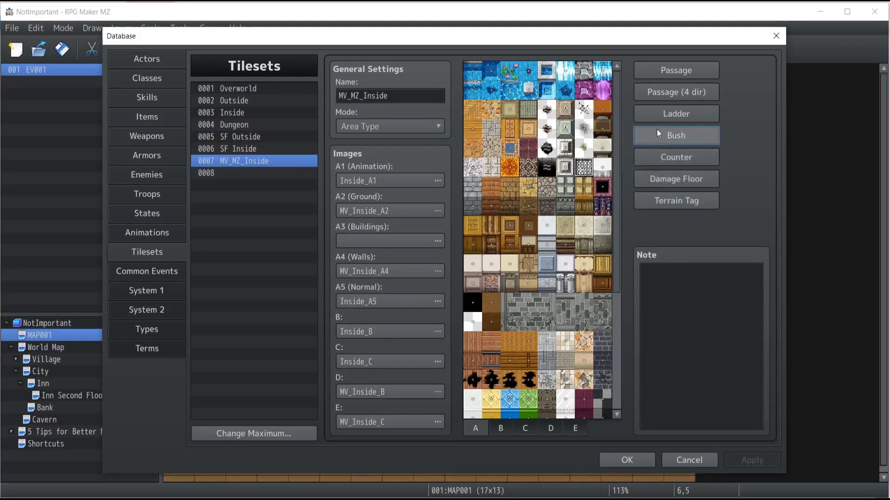
left_click(660, 117)
left_click(662, 91)
left_click(665, 73)
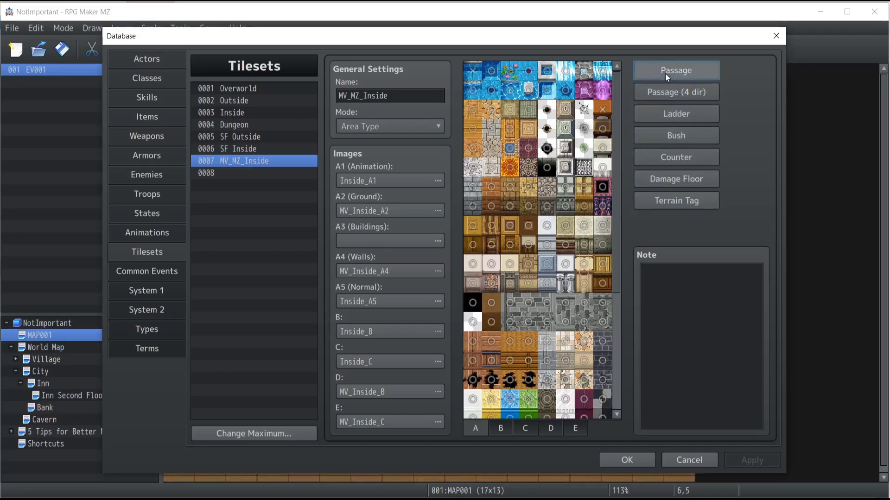